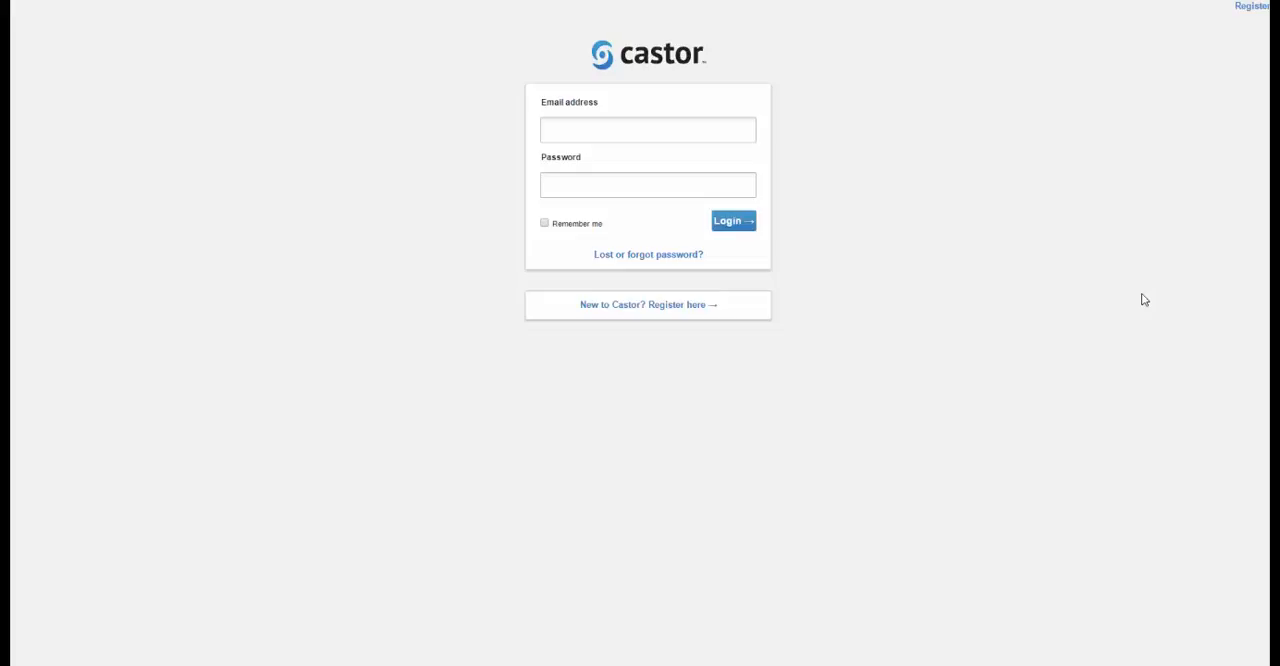
Step: Log in to Castor with the account's email address and password
left_click(574, 123)
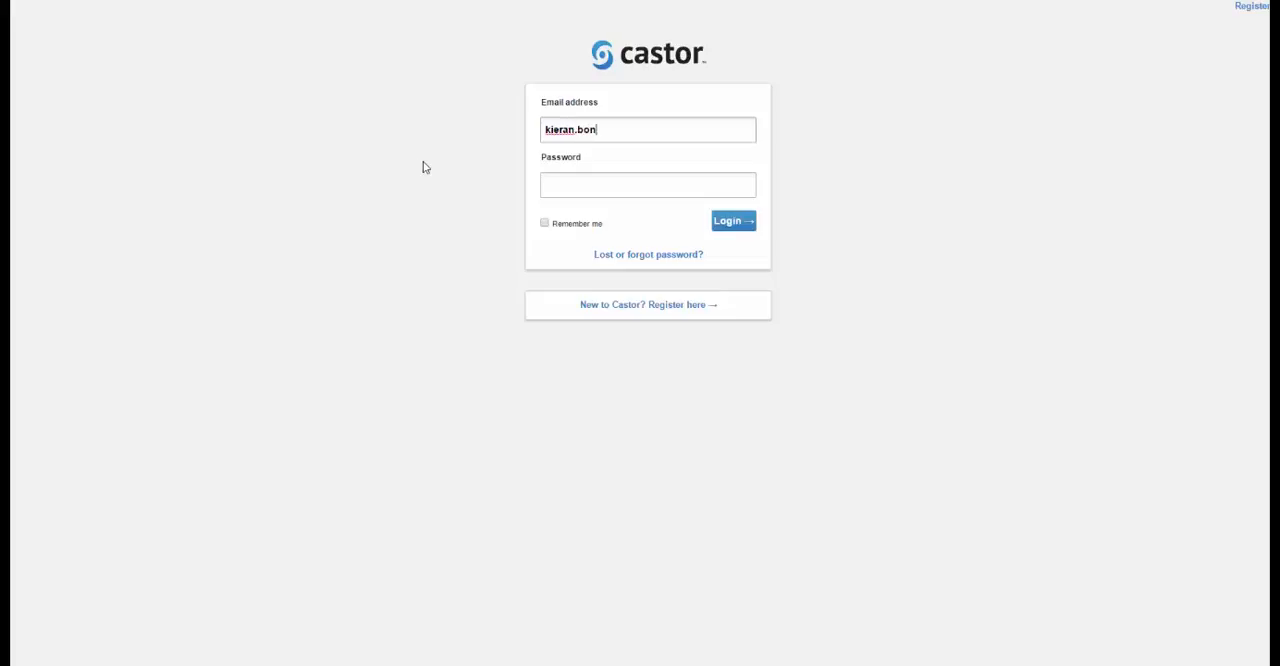
key("Tab")
type("••••••••••••")
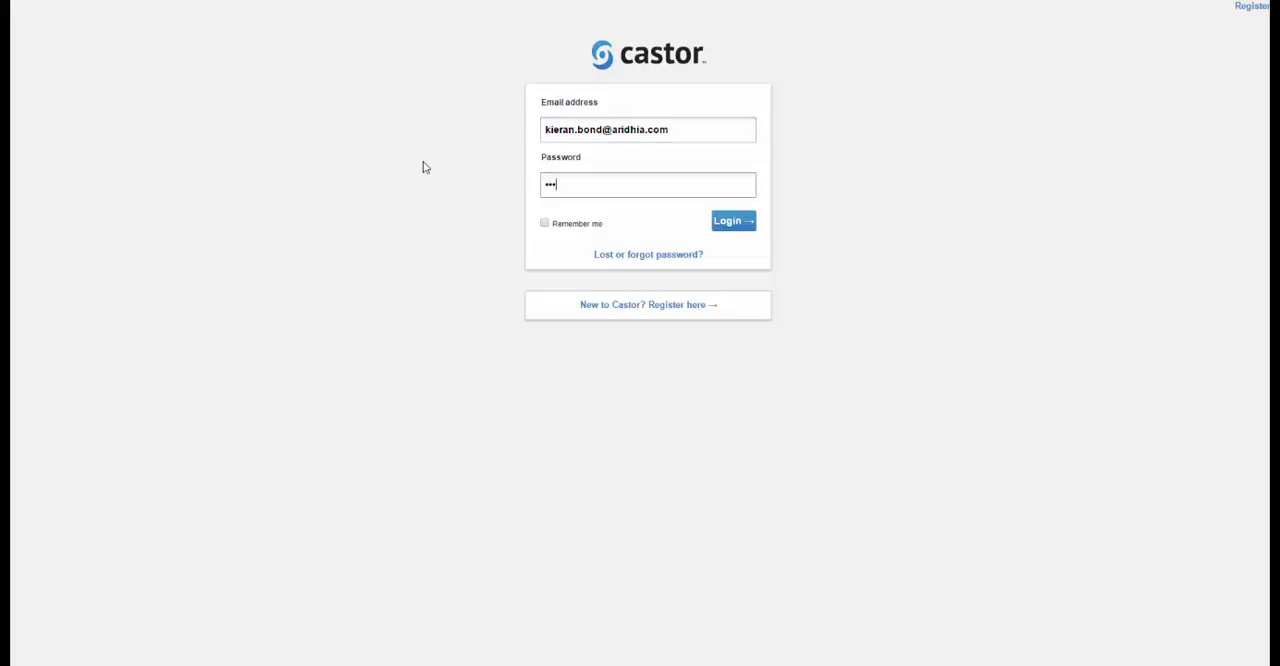
type("••")
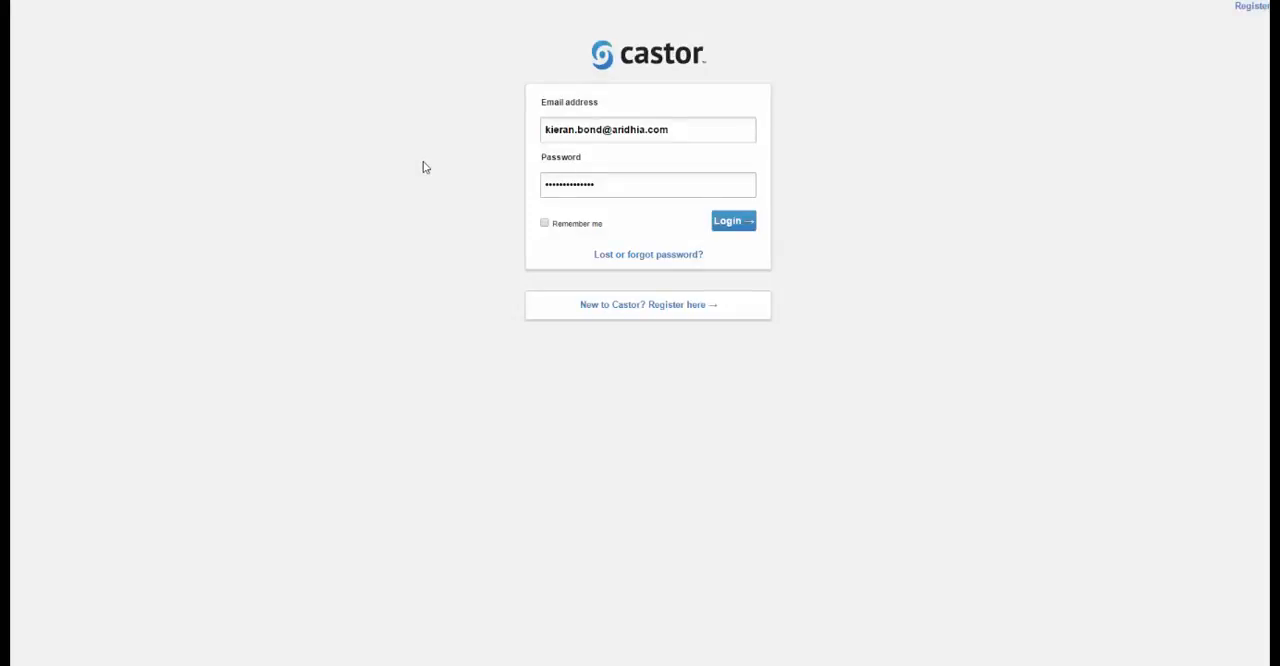
key("Return")
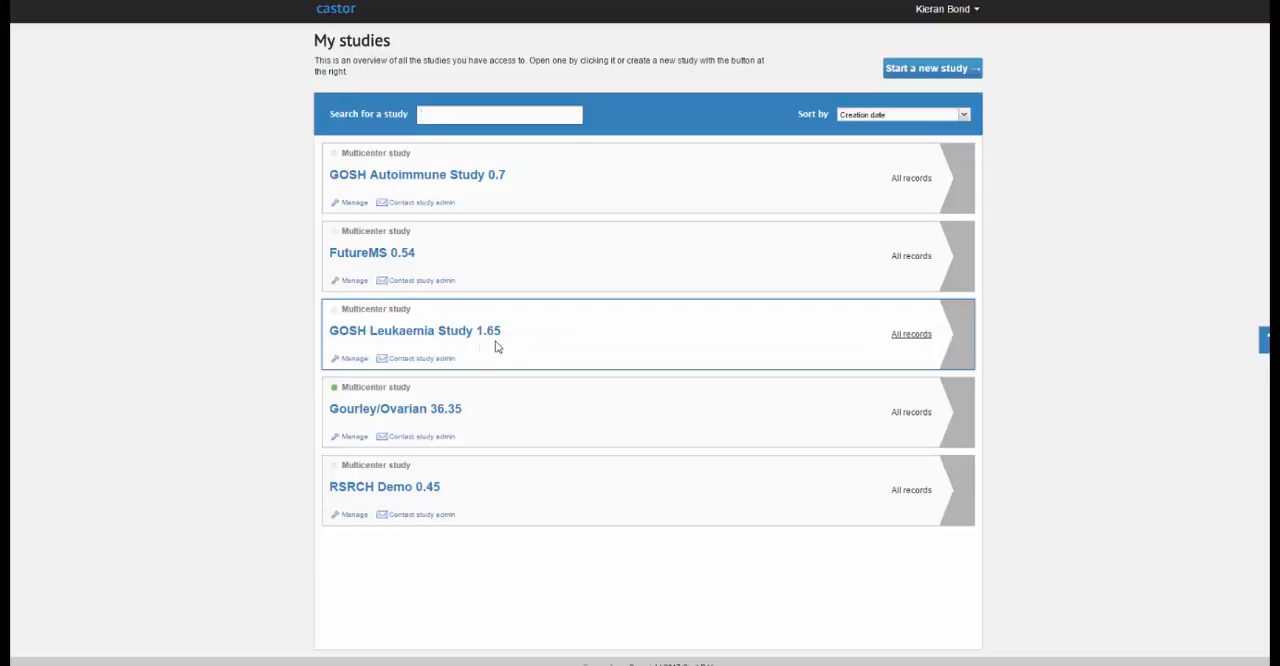
Step: Manage the GOSH Leukaemia Study, open its data export options and set the export type to Upload CSV to sFTP
left_click(343, 360)
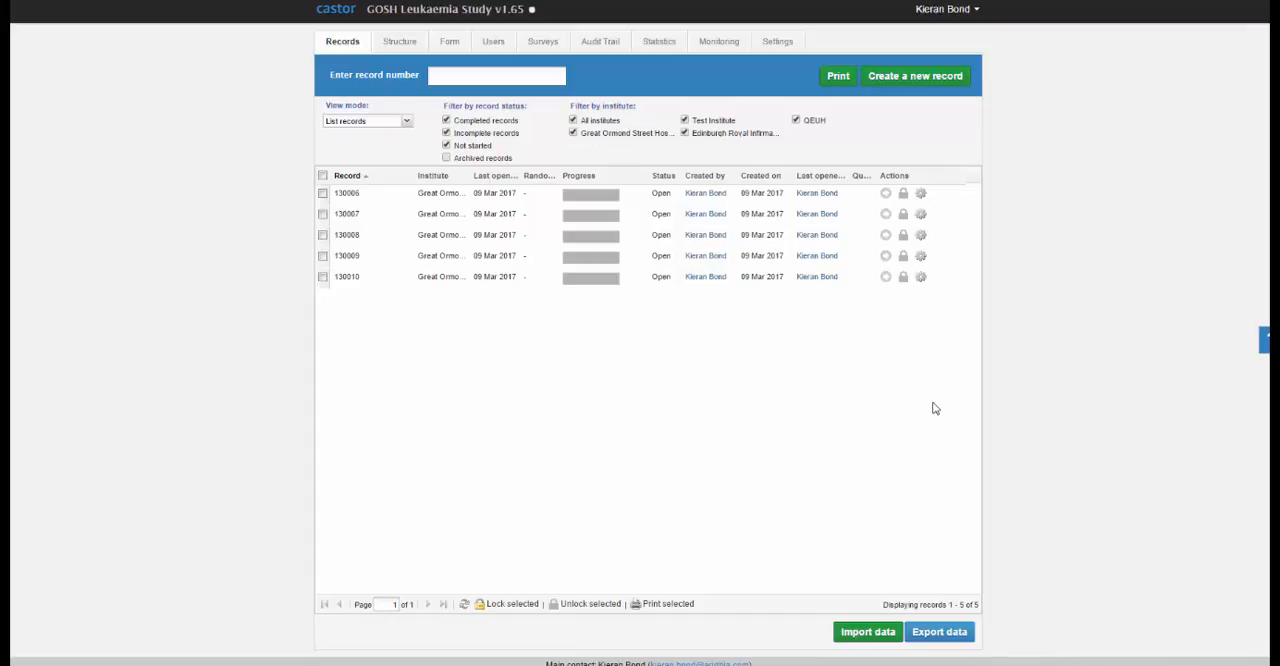
left_click(938, 646)
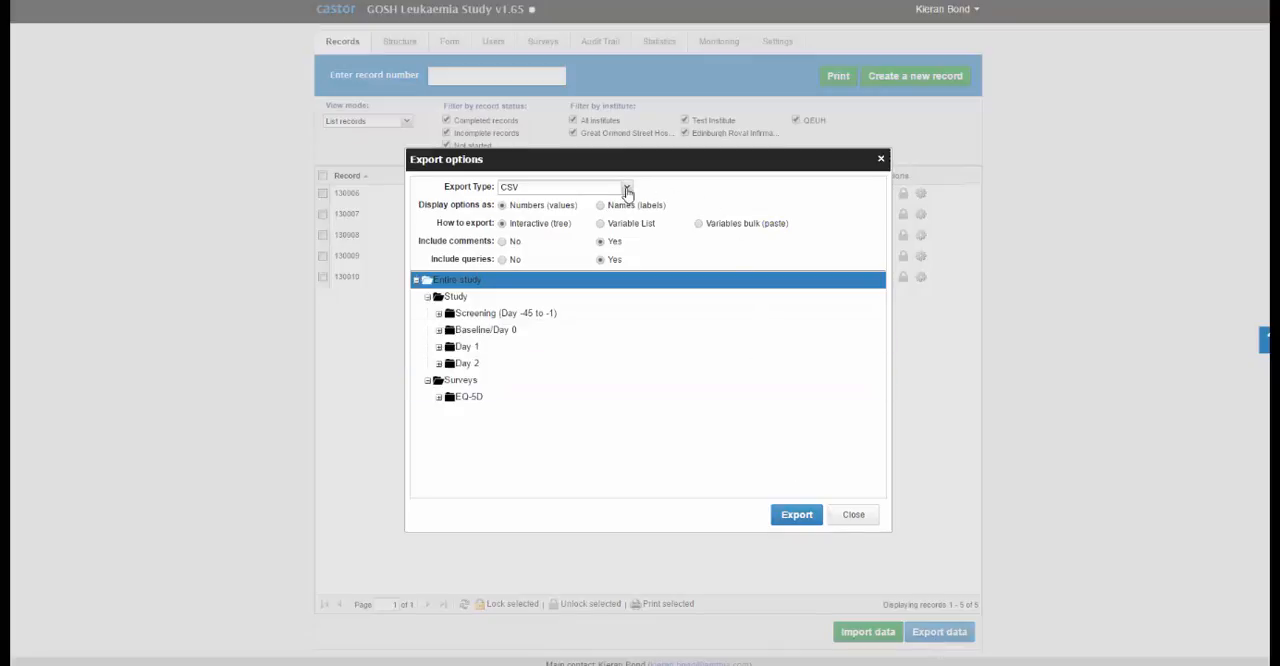
left_click(626, 188)
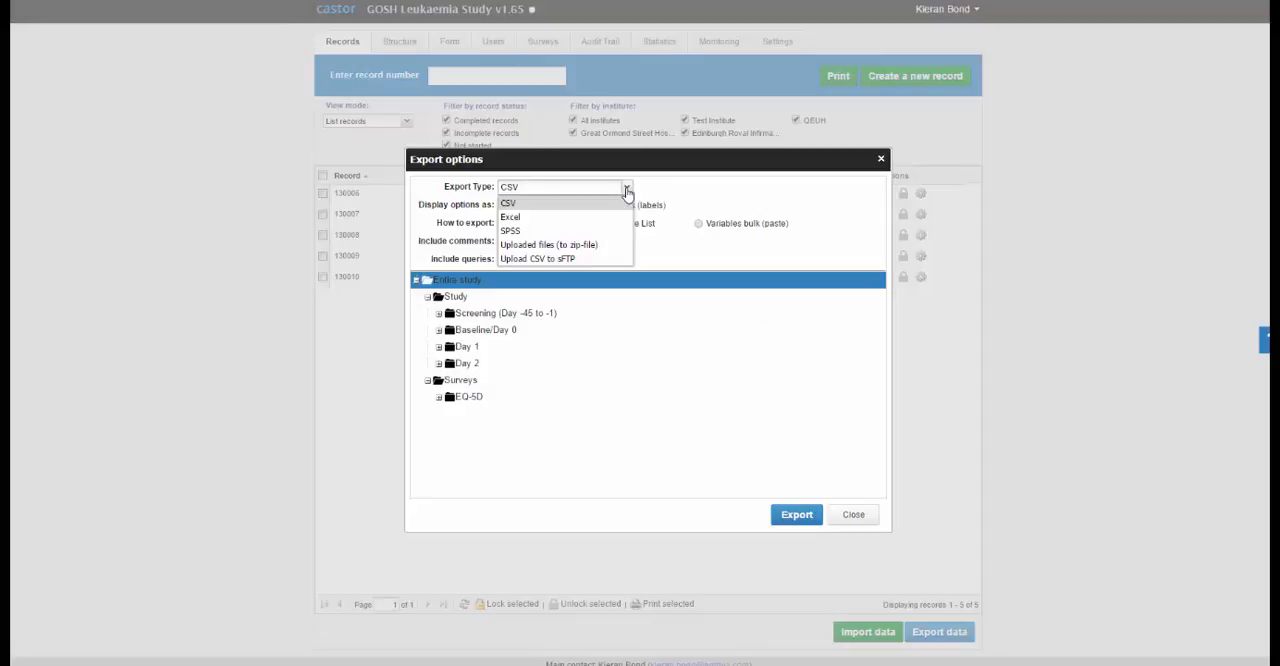
left_click(598, 260)
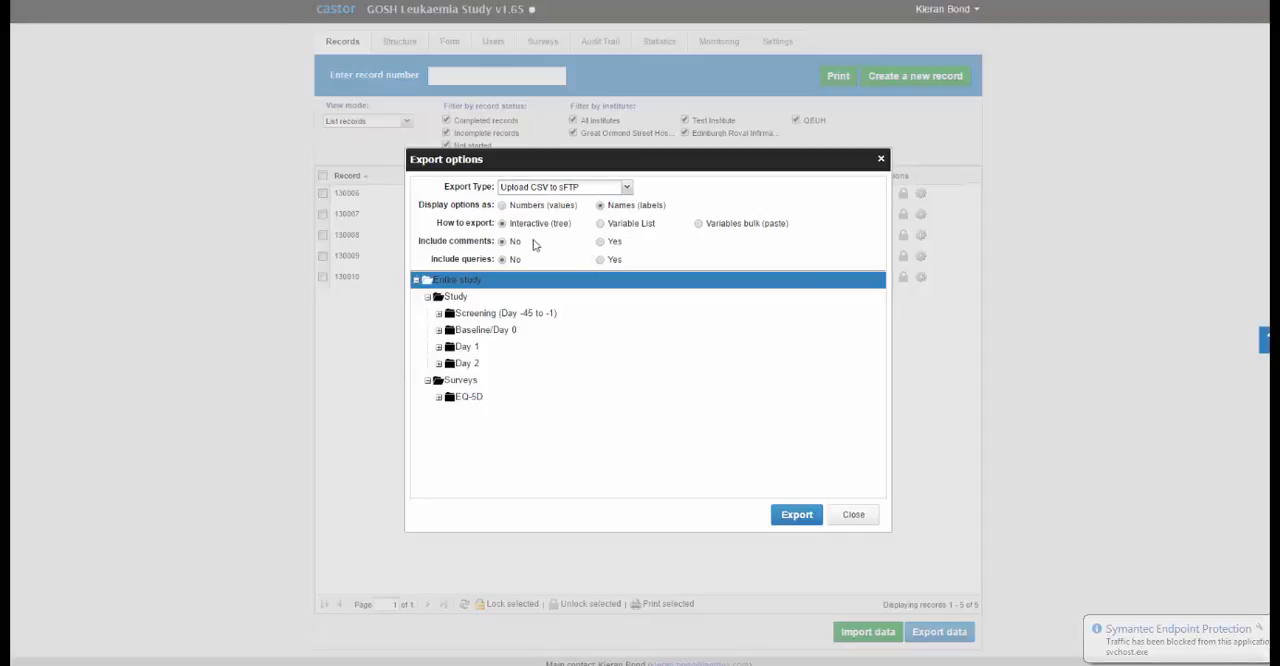
Step: Select the Study folder as the content to export and start the export
left_click(510, 315)
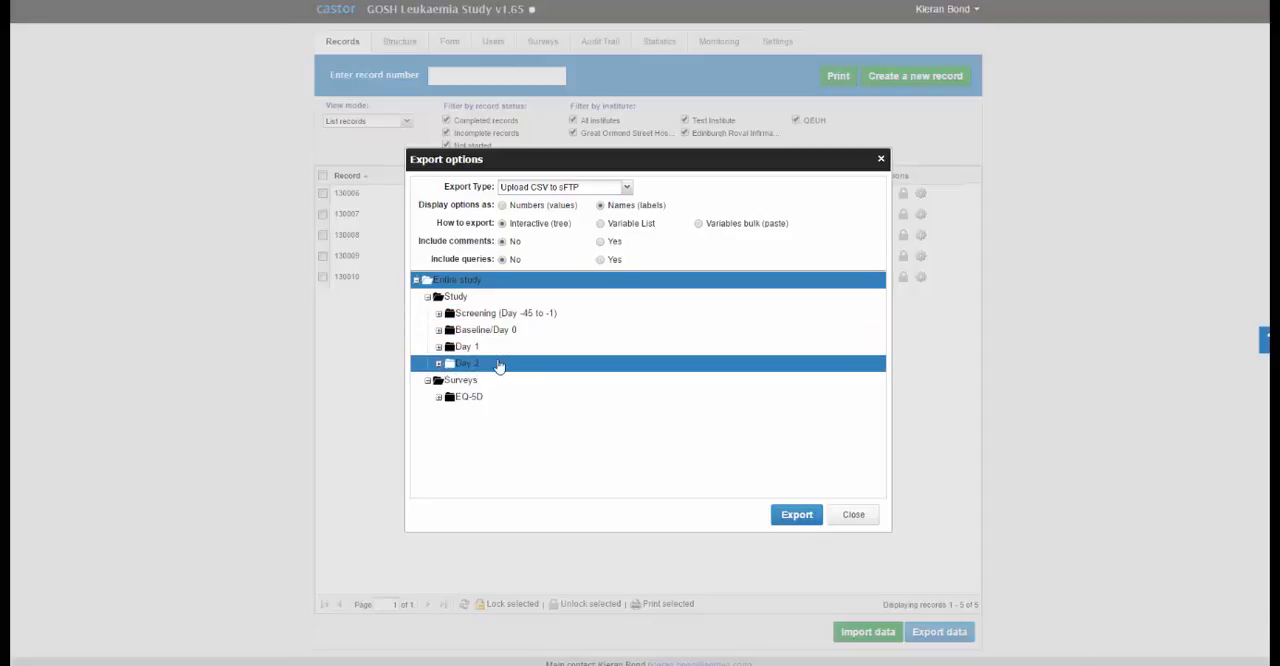
left_click(490, 303)
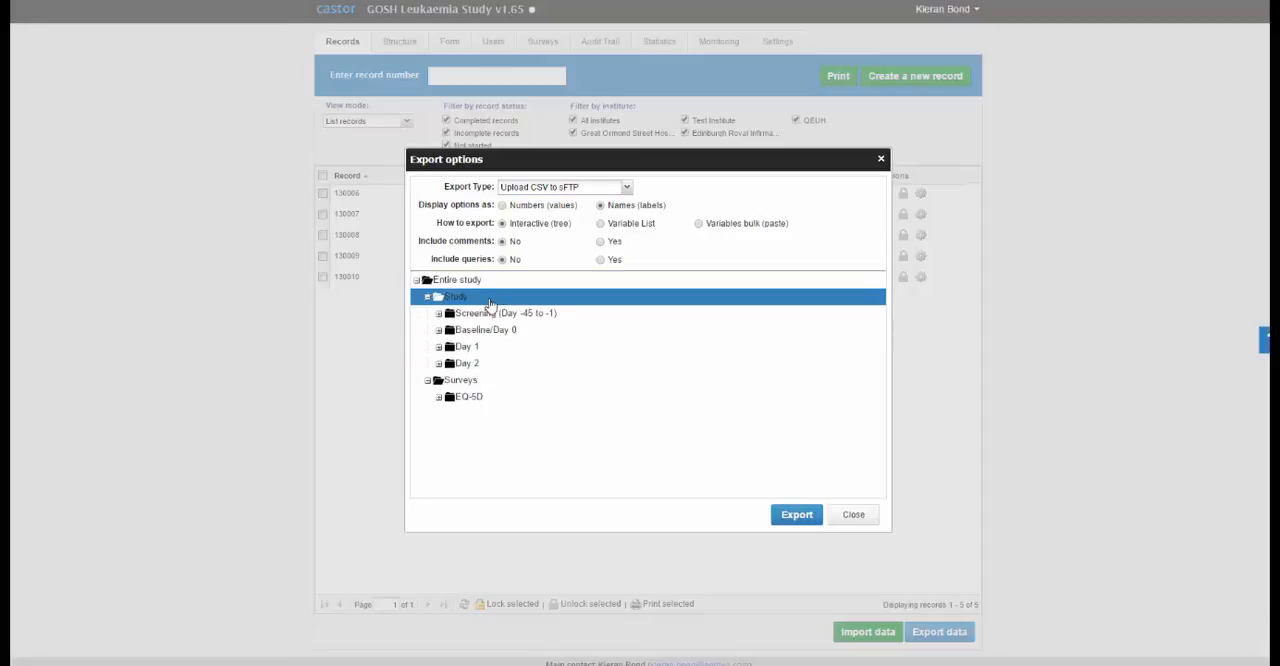
left_click(786, 518)
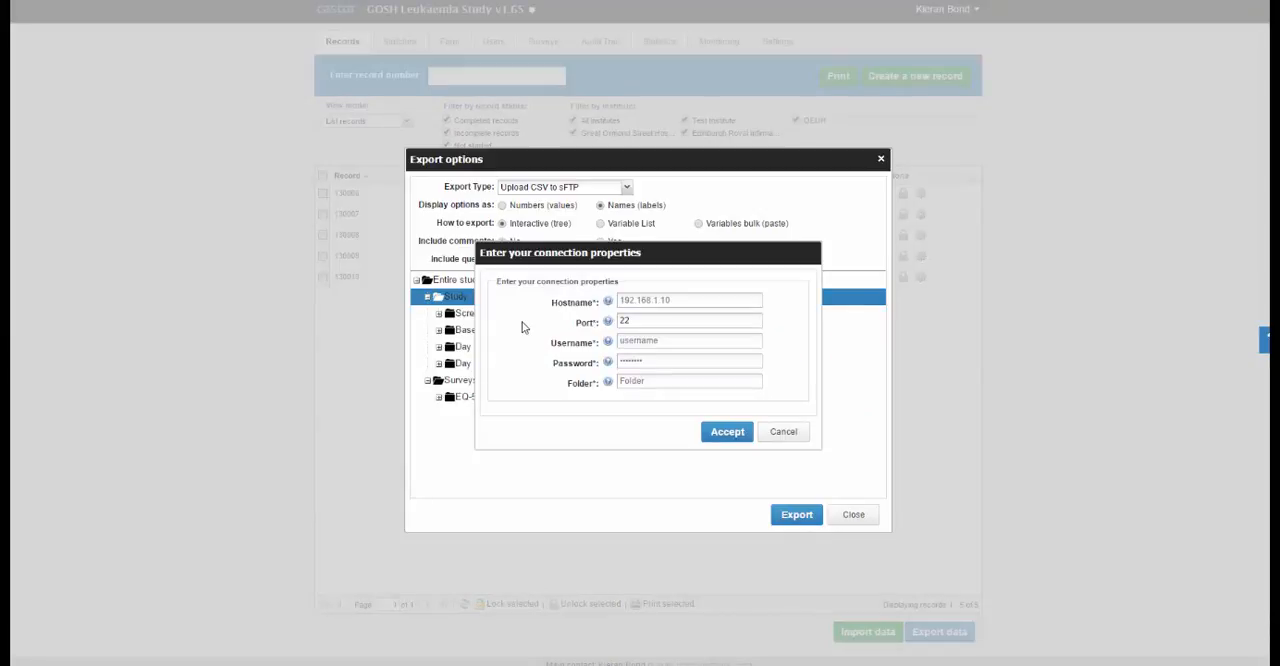
Step: Set the sFTP connection's hostname to analytixagility-sftp.aridhia.net, keeping port 22
left_click(740, 300)
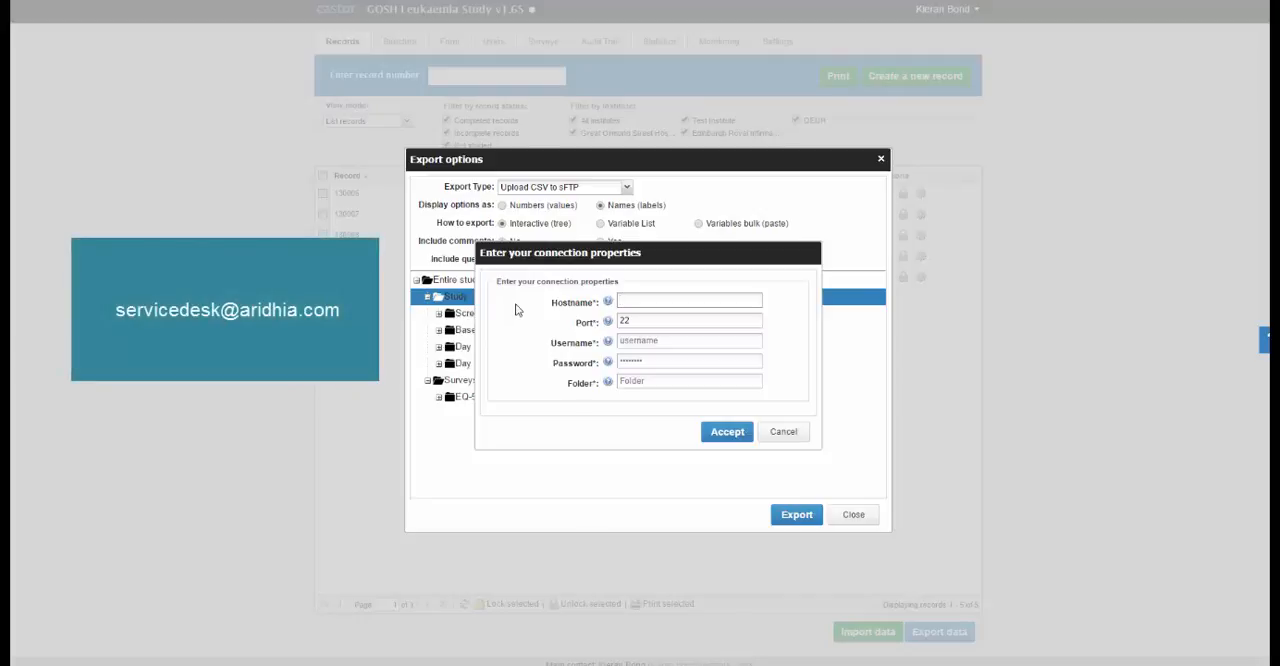
type("analytixagility-sftp.aridhia.net")
key("Tab")
key("Tab")
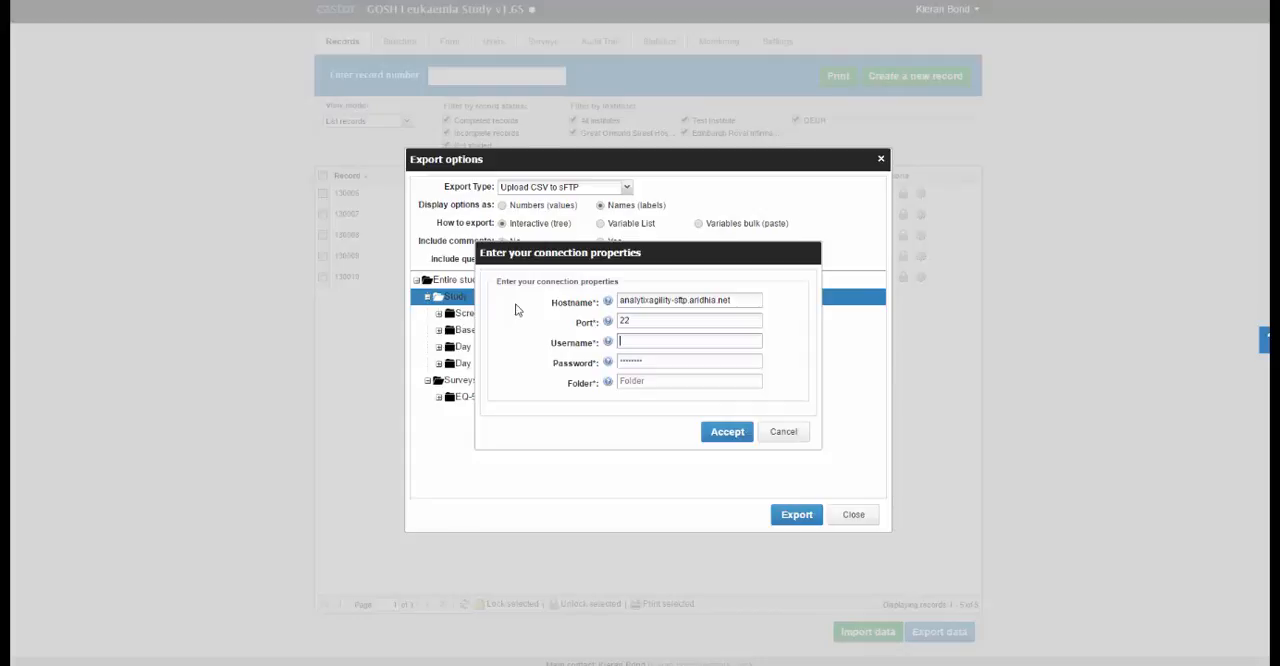
Step: Enter the account username and password for the sFTP connection
key("Tab")
type("*************")
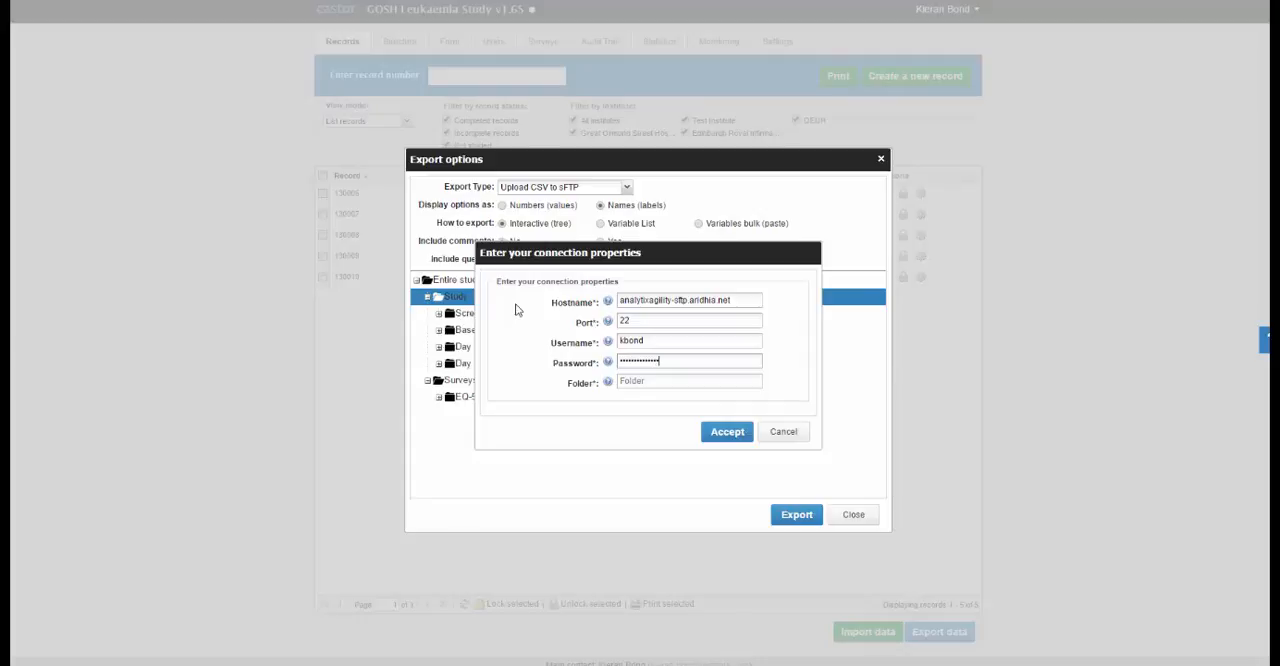
type("**")
Step: Set the destination folder to aridhia_demos/data, upload the file and close the export options
key("Tab")
type("ari")
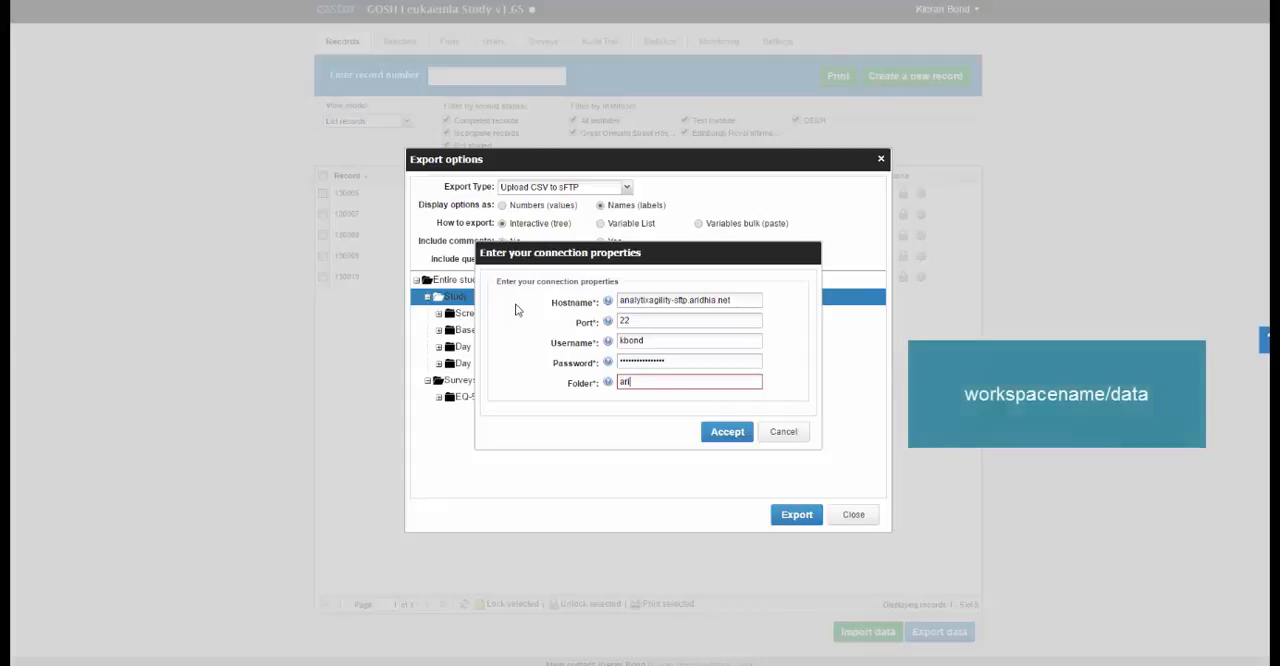
type("dhia_demos")
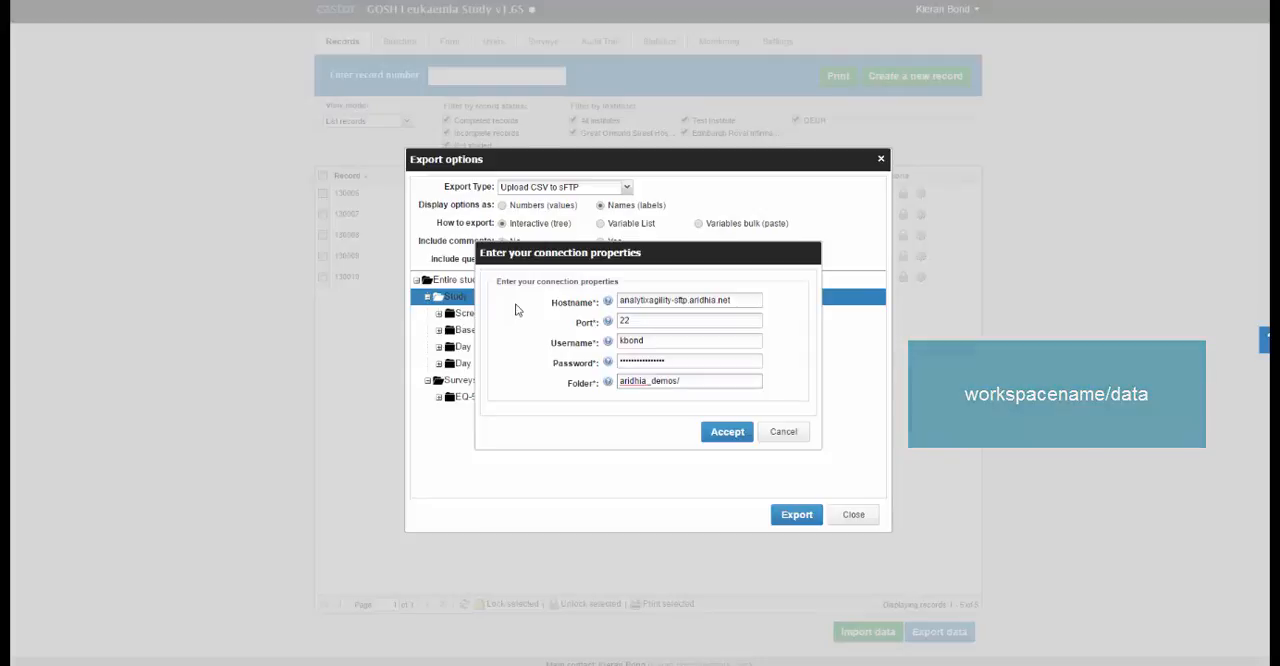
type("/data")
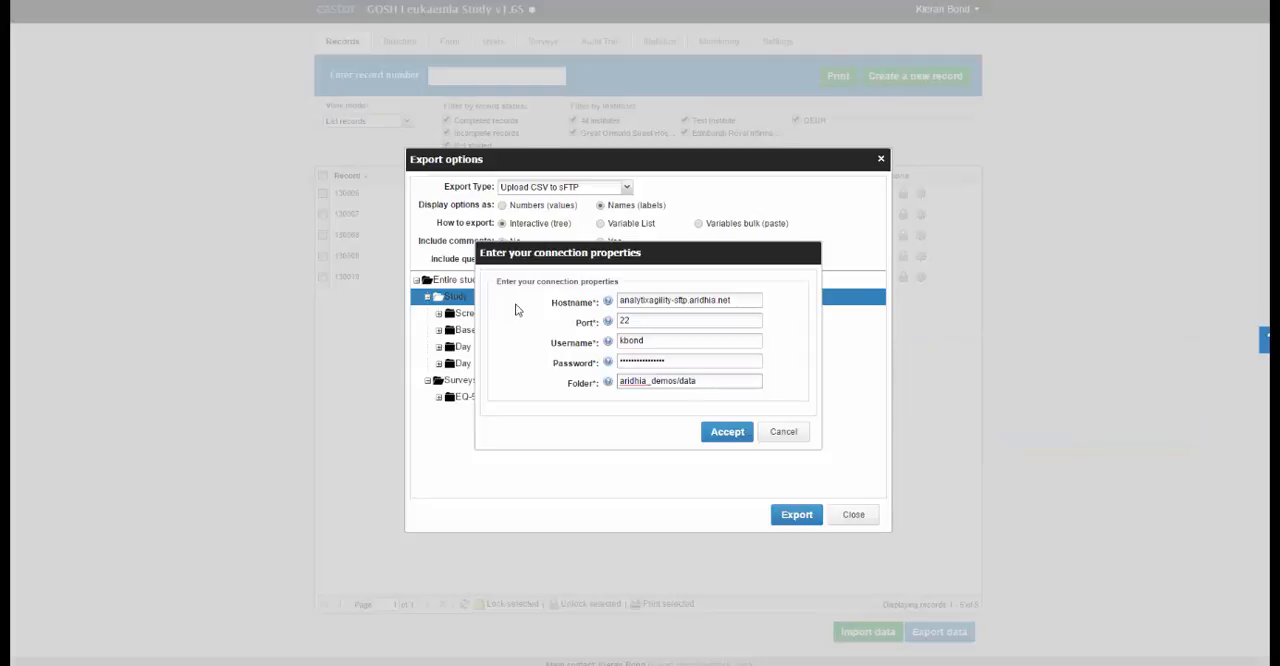
left_click(720, 434)
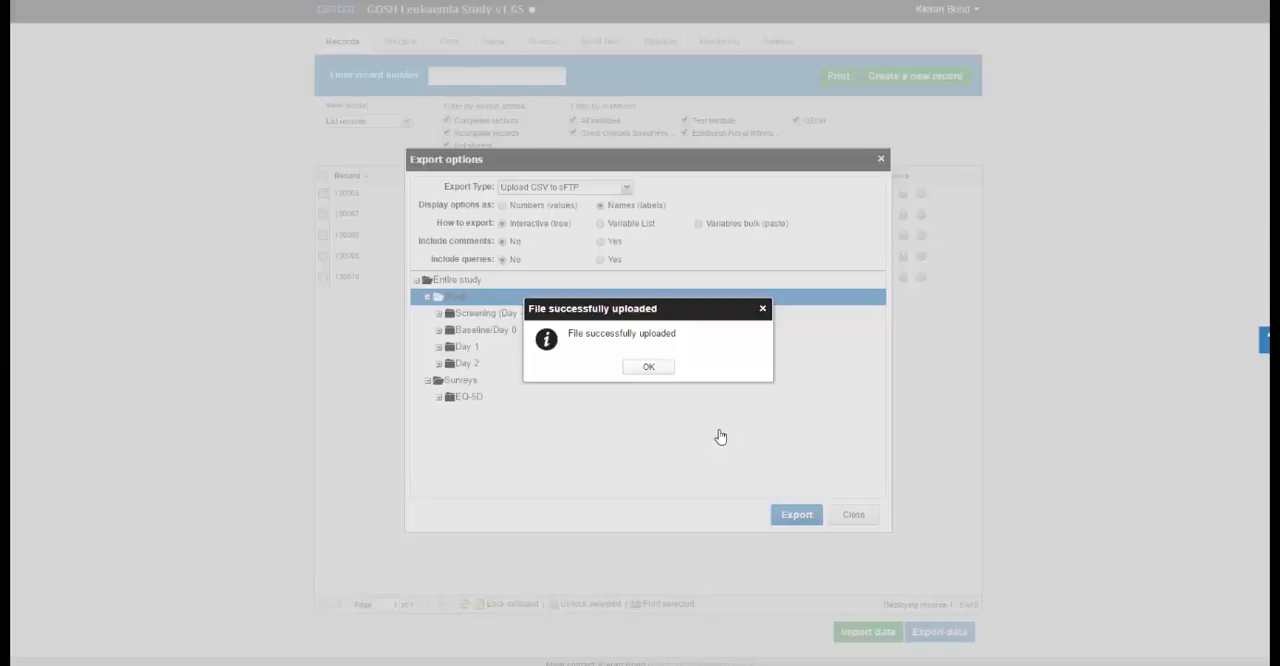
left_click(649, 369)
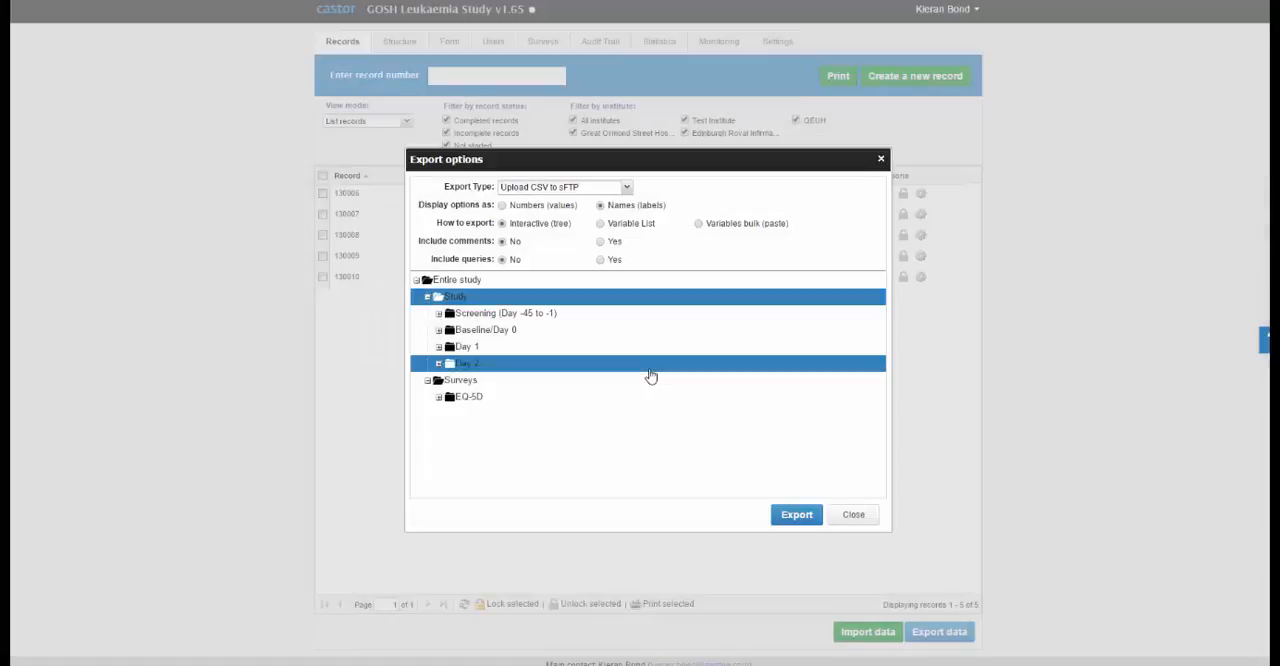
left_click(856, 516)
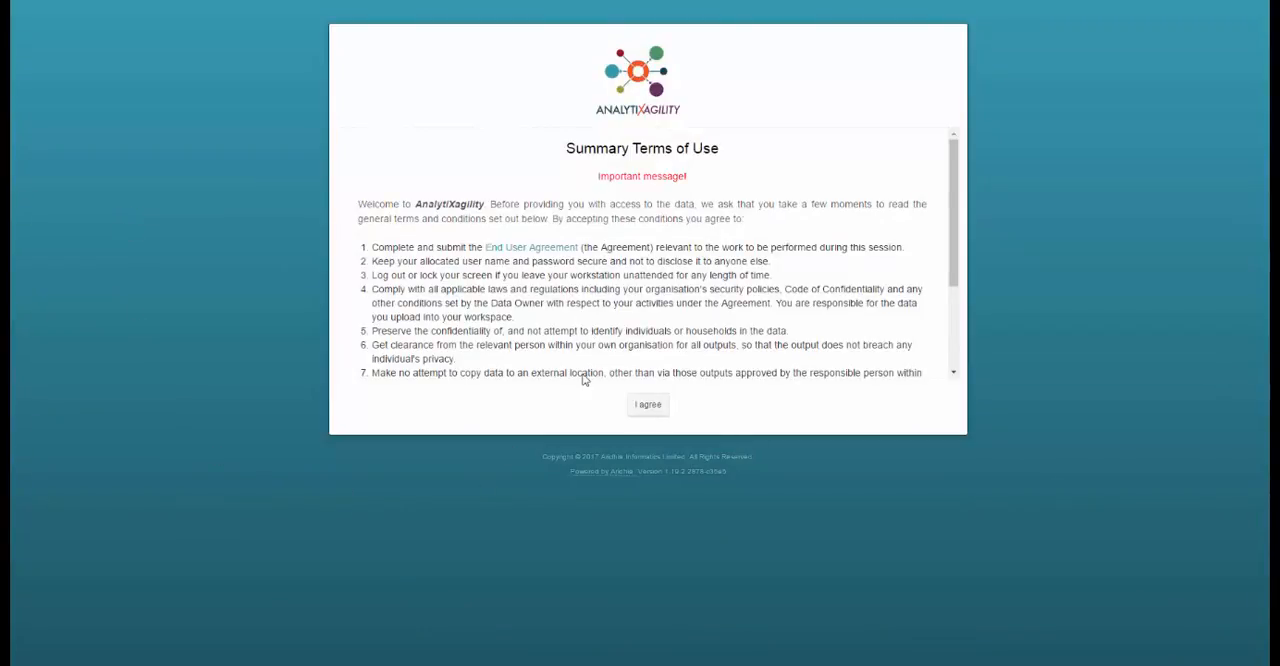
Step: In AnalytiXagility, agree to the Summary Terms of Use and log in with the account username and password
left_click_drag(952, 274, 938, 365)
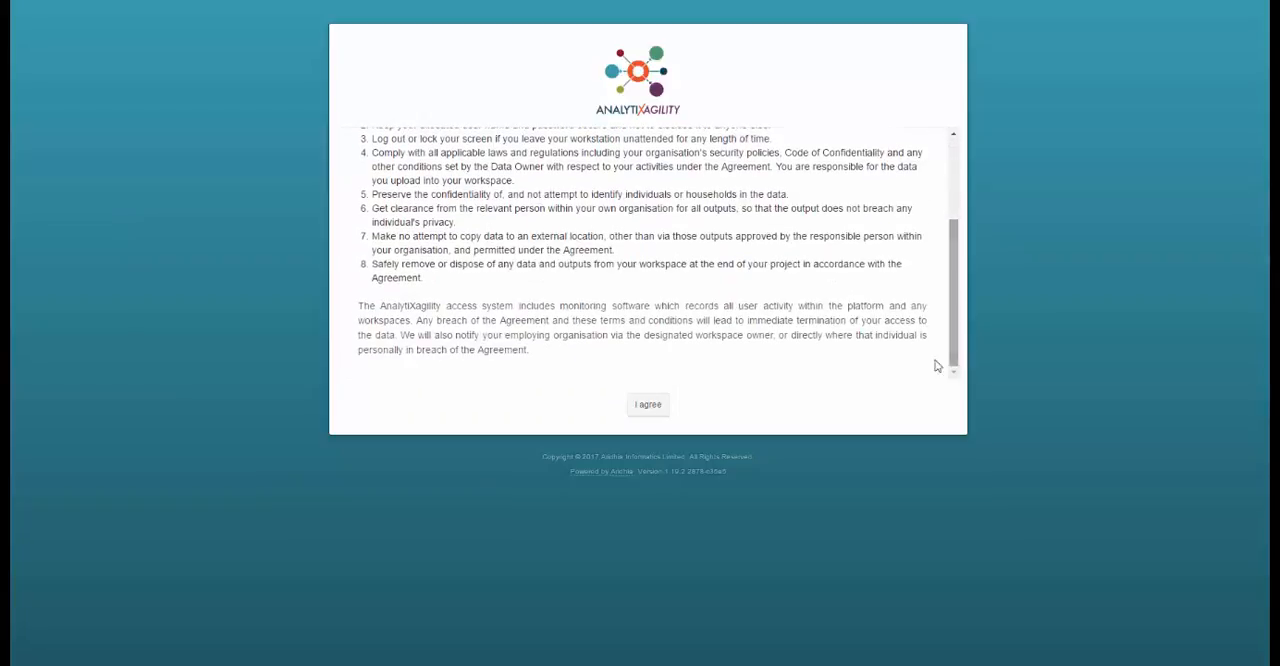
left_click(647, 405)
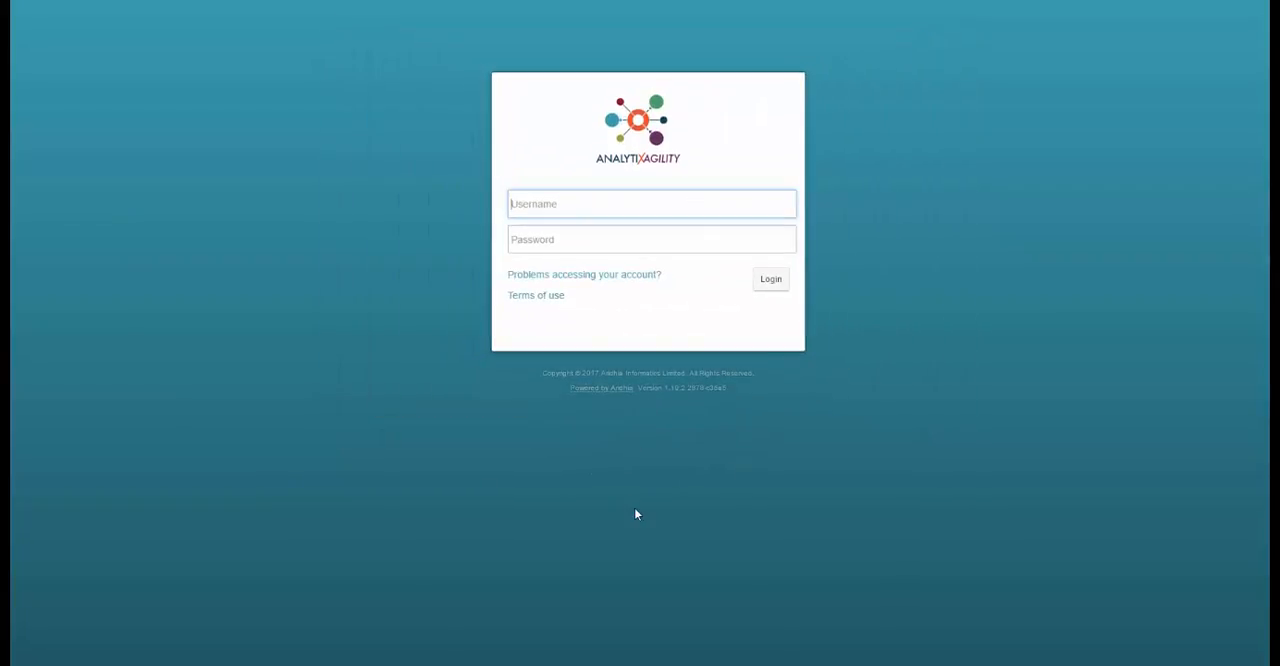
key("Tab")
type("••••••••••••")
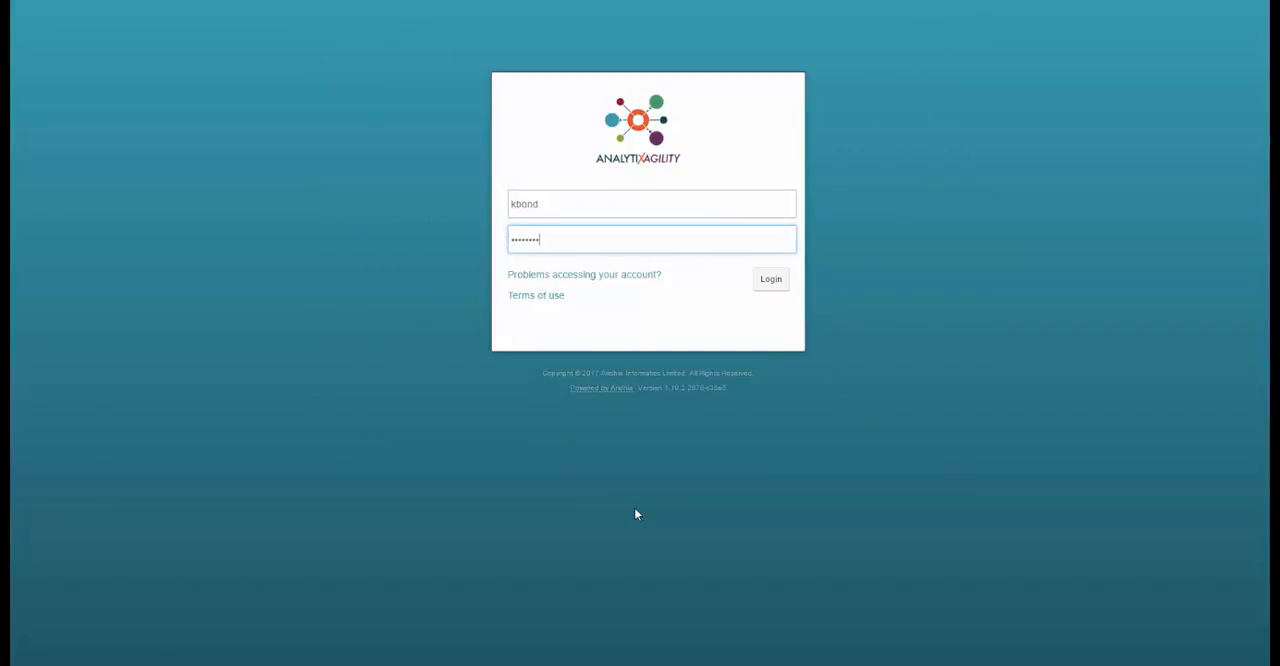
type("••••")
left_click(770, 284)
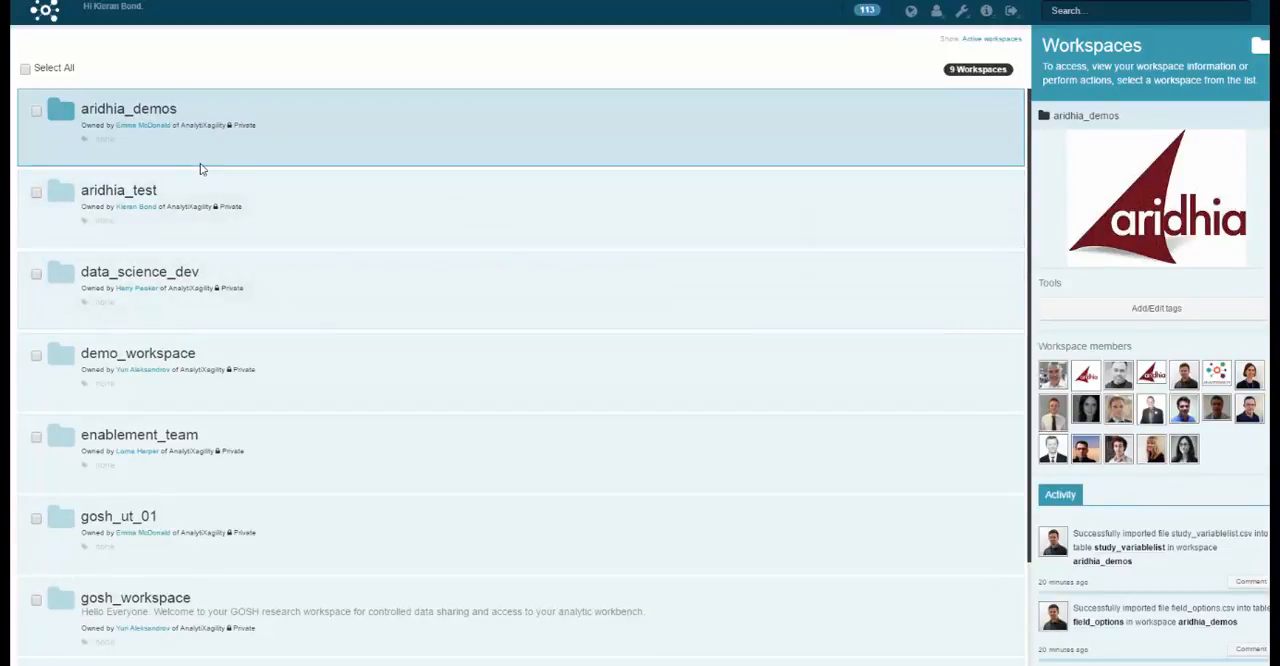
Step: Open the aridhia_demos workspace and display its summary page
left_click(165, 112)
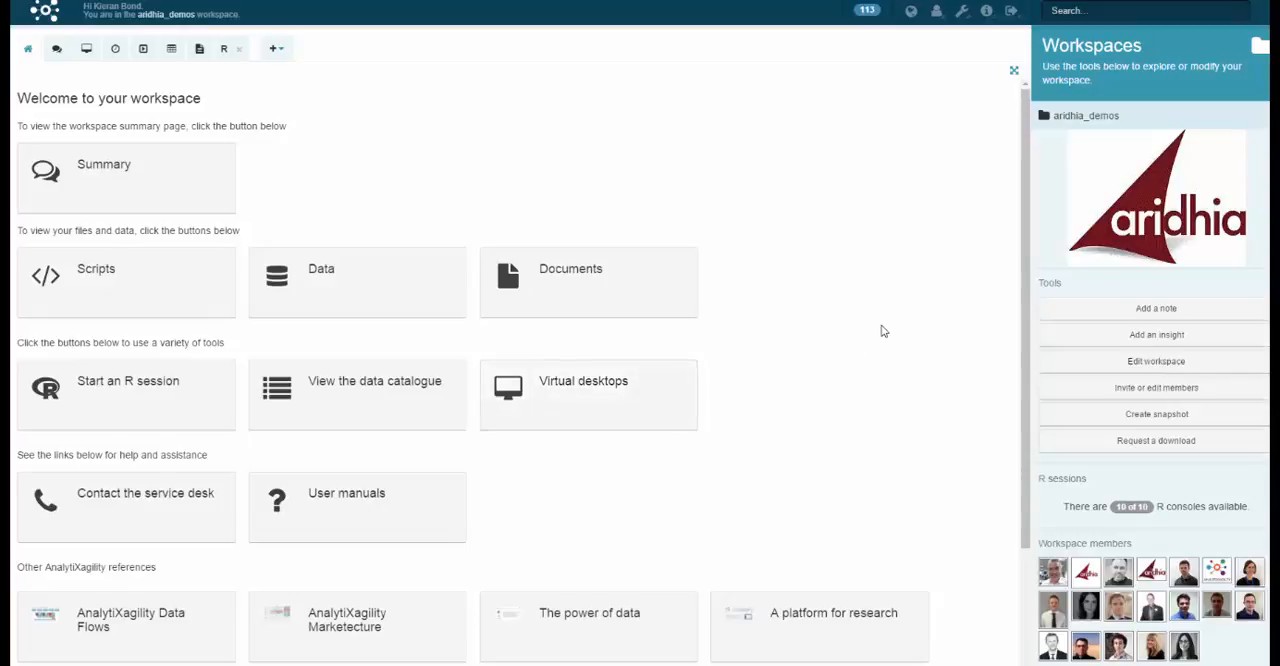
scroll(883, 331, "down", 3)
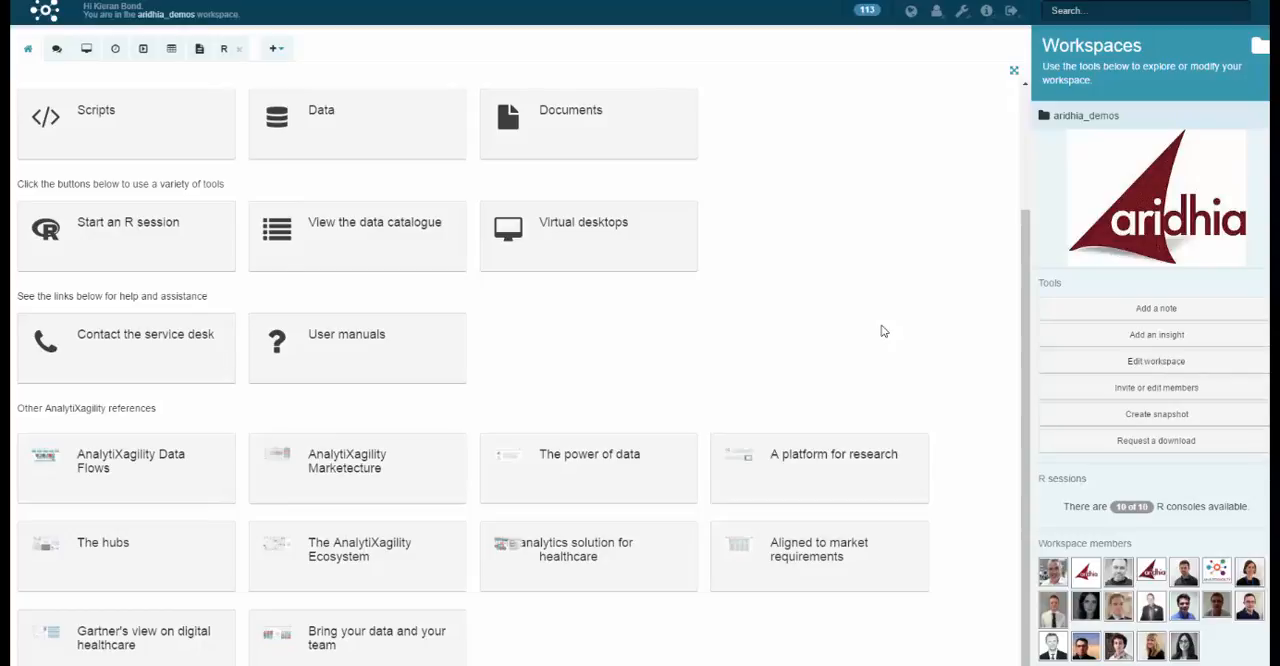
scroll(883, 331, "up", 3)
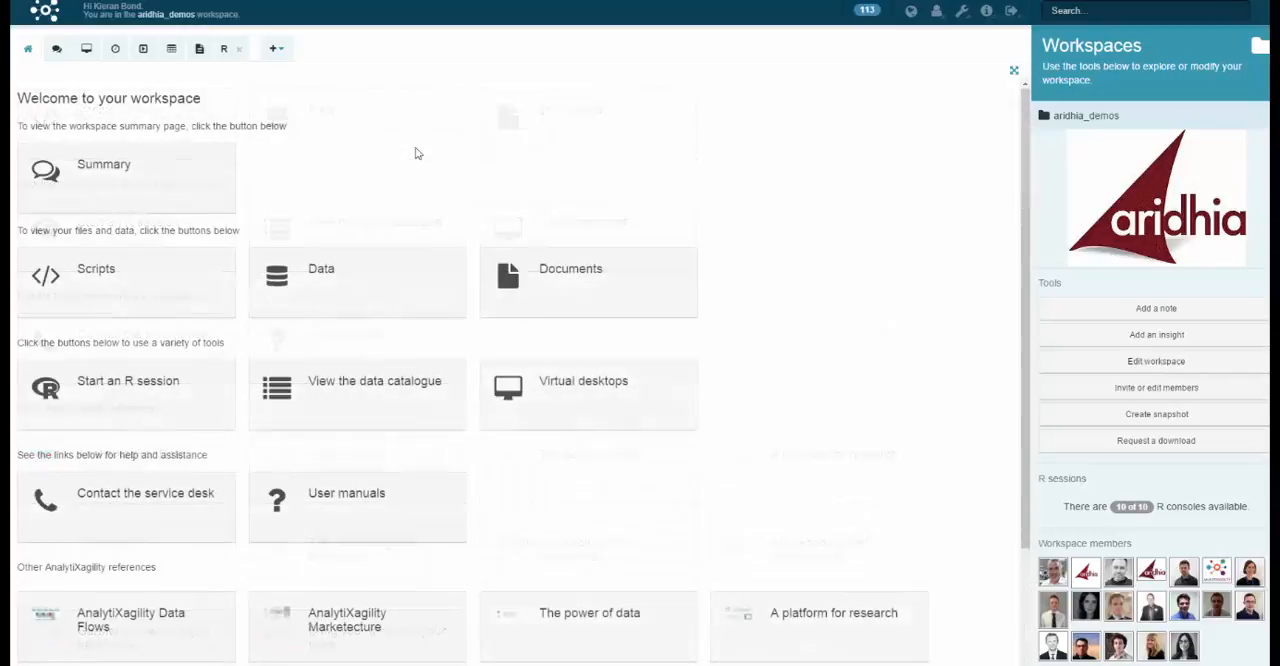
left_click(186, 192)
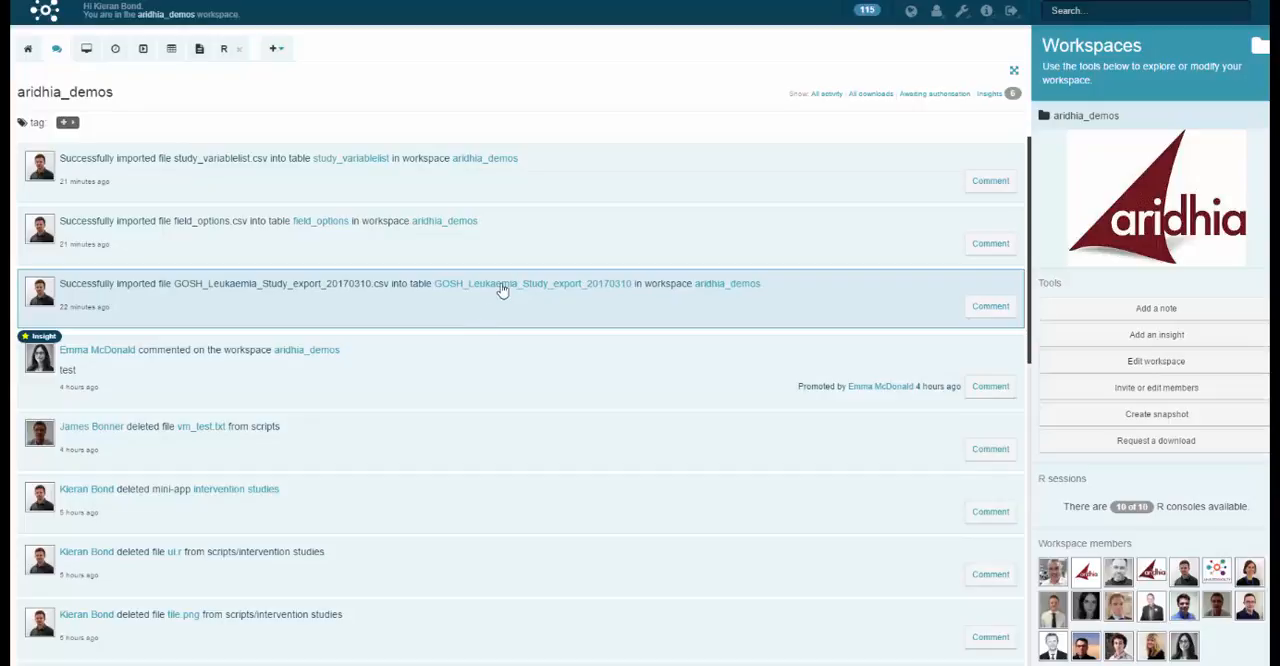
Step: Open the imported GOSH_Leukaemia_Study_export_20170310 table and examine its column list and data preview
left_click(503, 285)
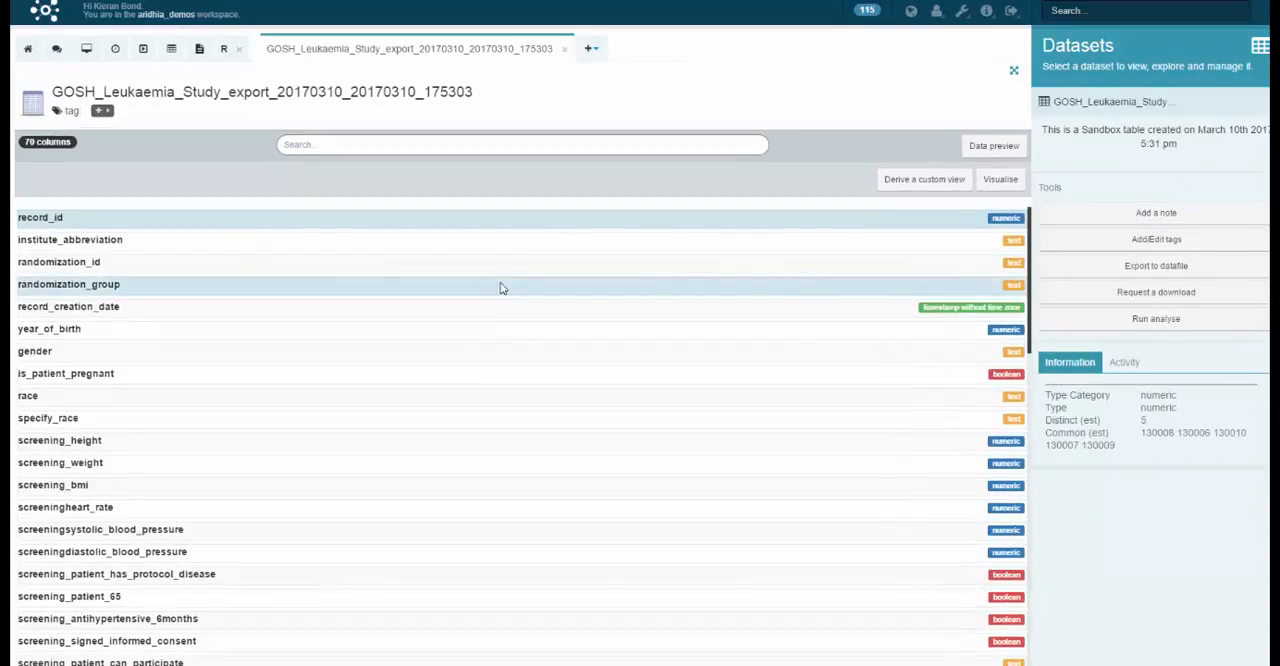
scroll(503, 289, "down", 1)
scroll(503, 289, "down", 1)
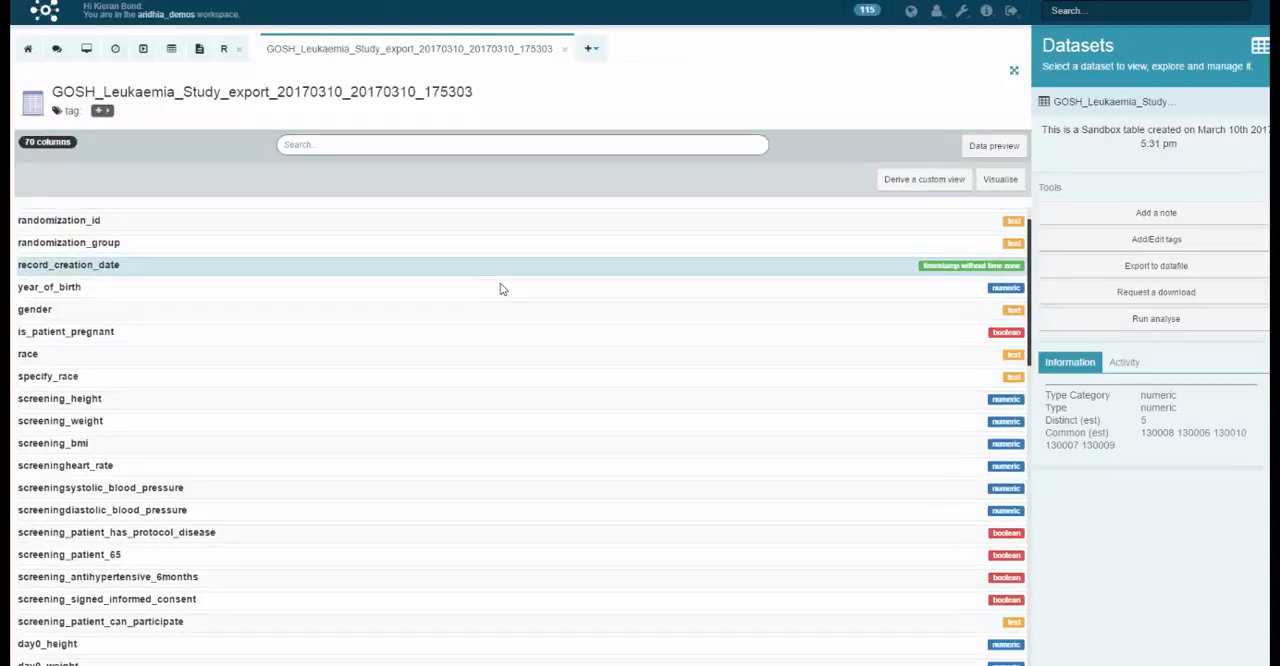
scroll(503, 289, "down", 1)
scroll(503, 289, "down", 5)
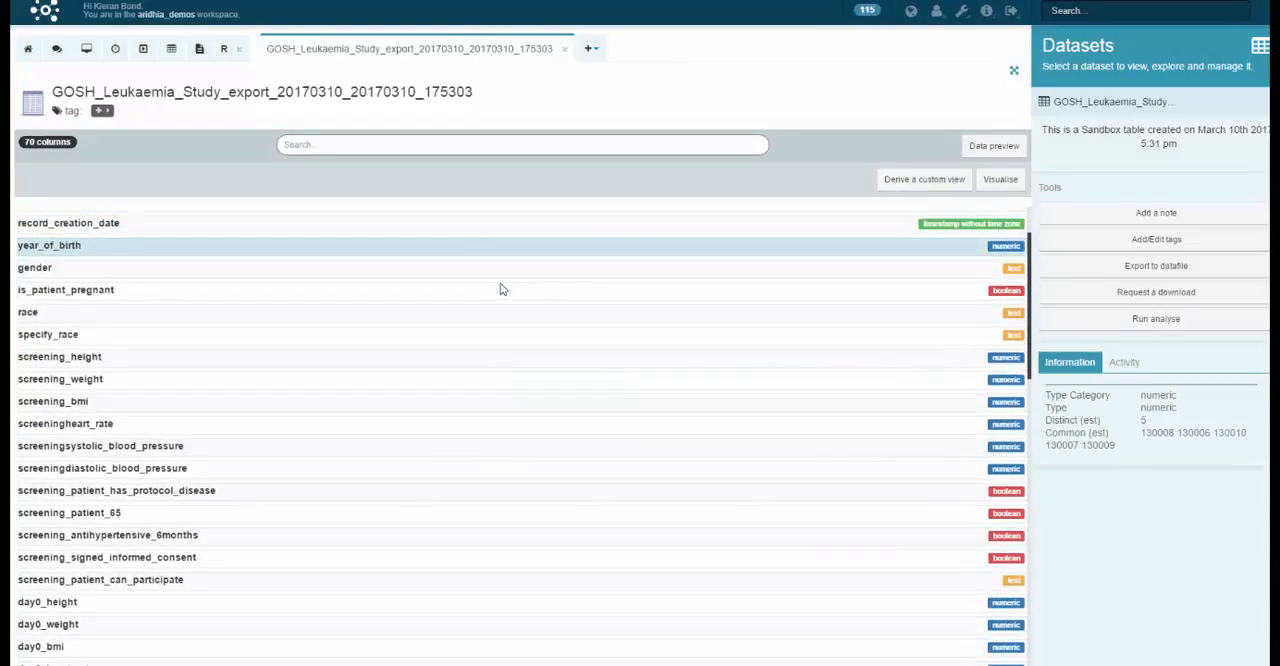
scroll(503, 289, "down", 2)
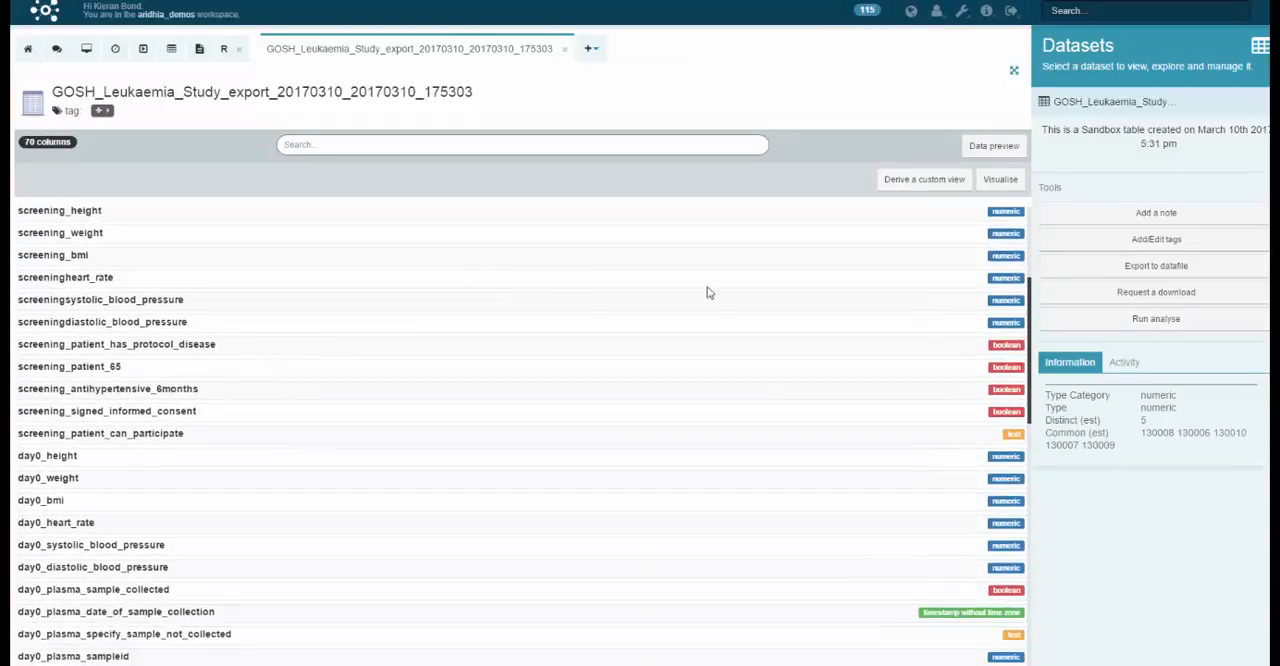
left_click_drag(1029, 350, 1020, 244)
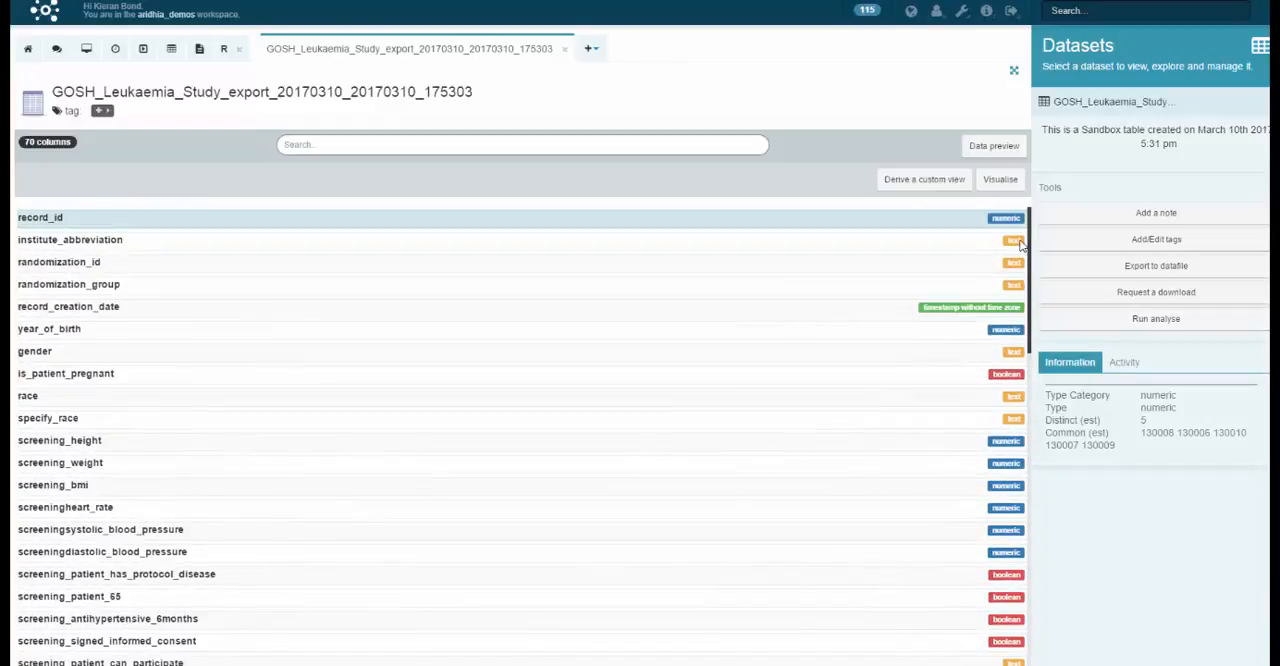
left_click(994, 146)
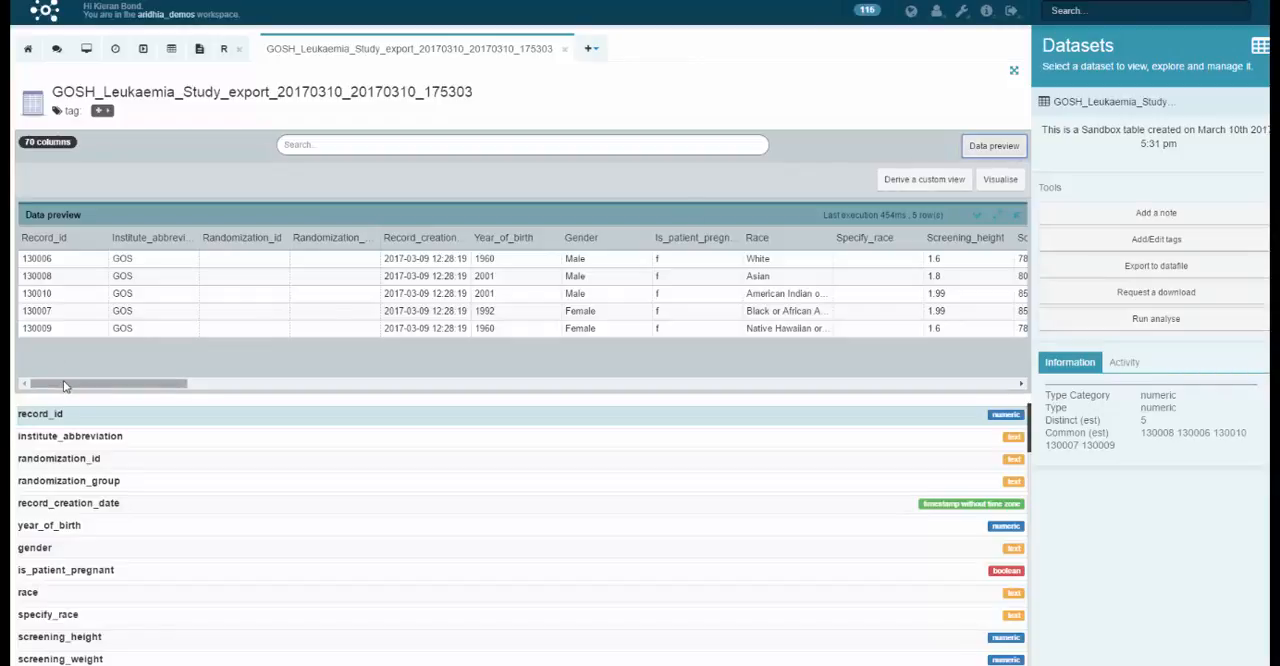
left_click_drag(63, 383, 253, 395)
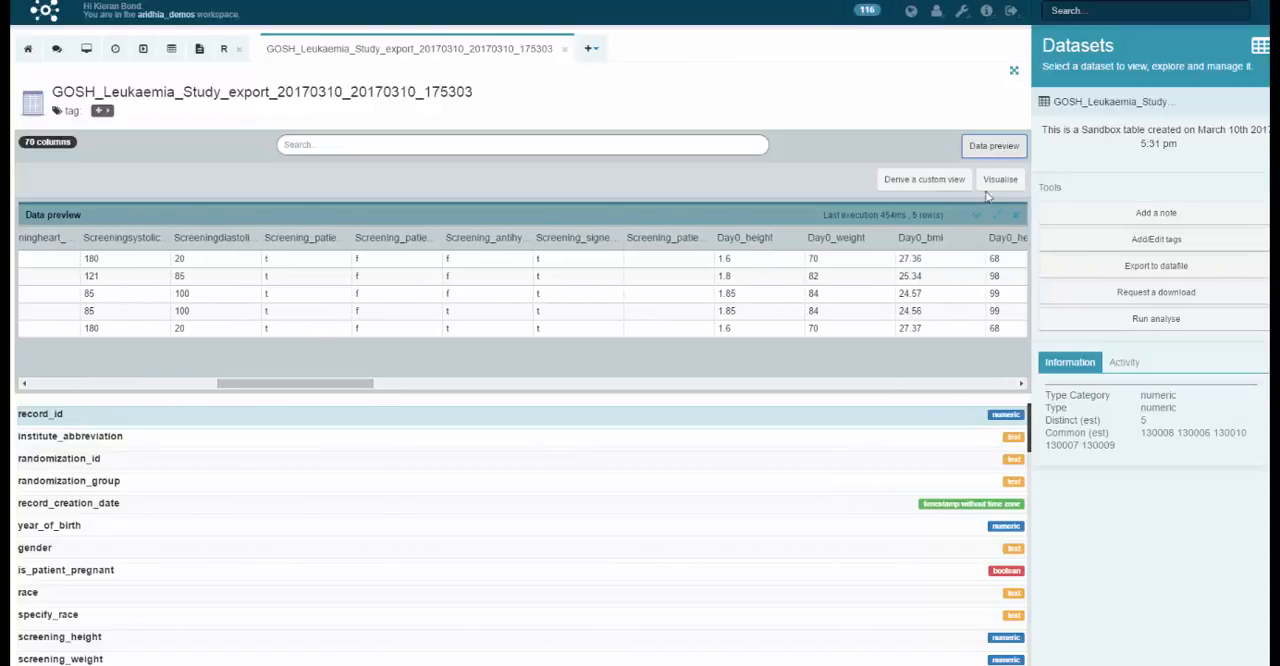
Step: Visualise the dataset as a histogram of the day0_bmi column with 20 bins
left_click(999, 181)
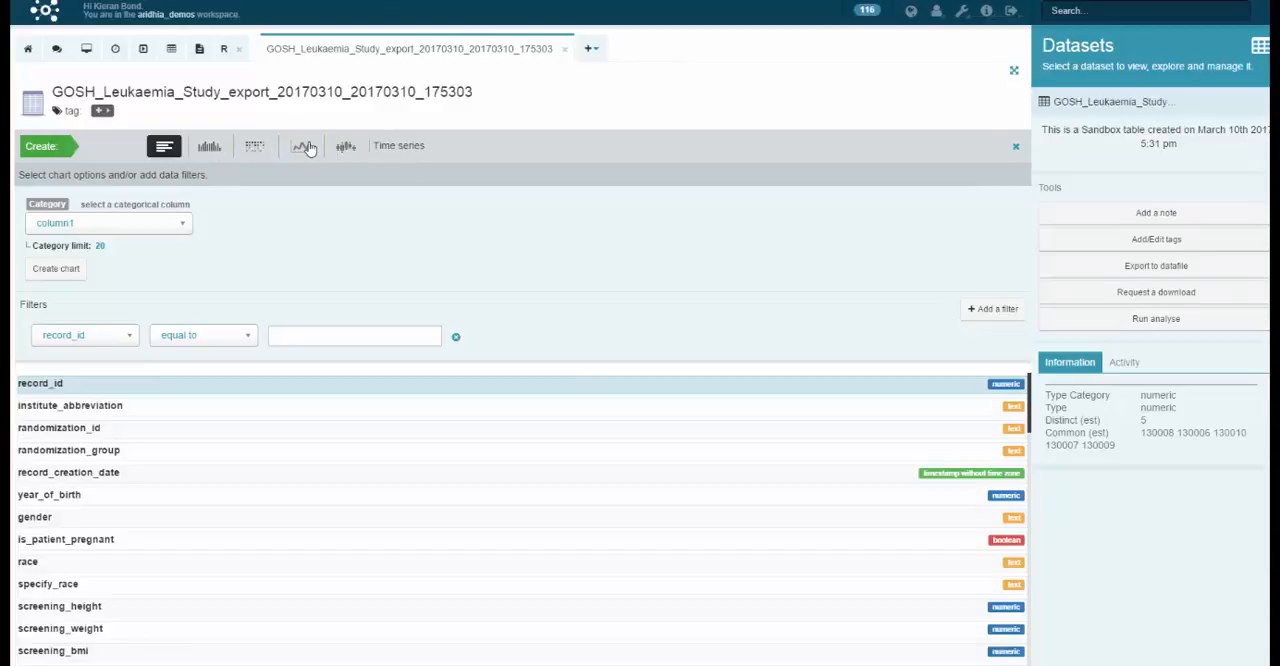
left_click(209, 147)
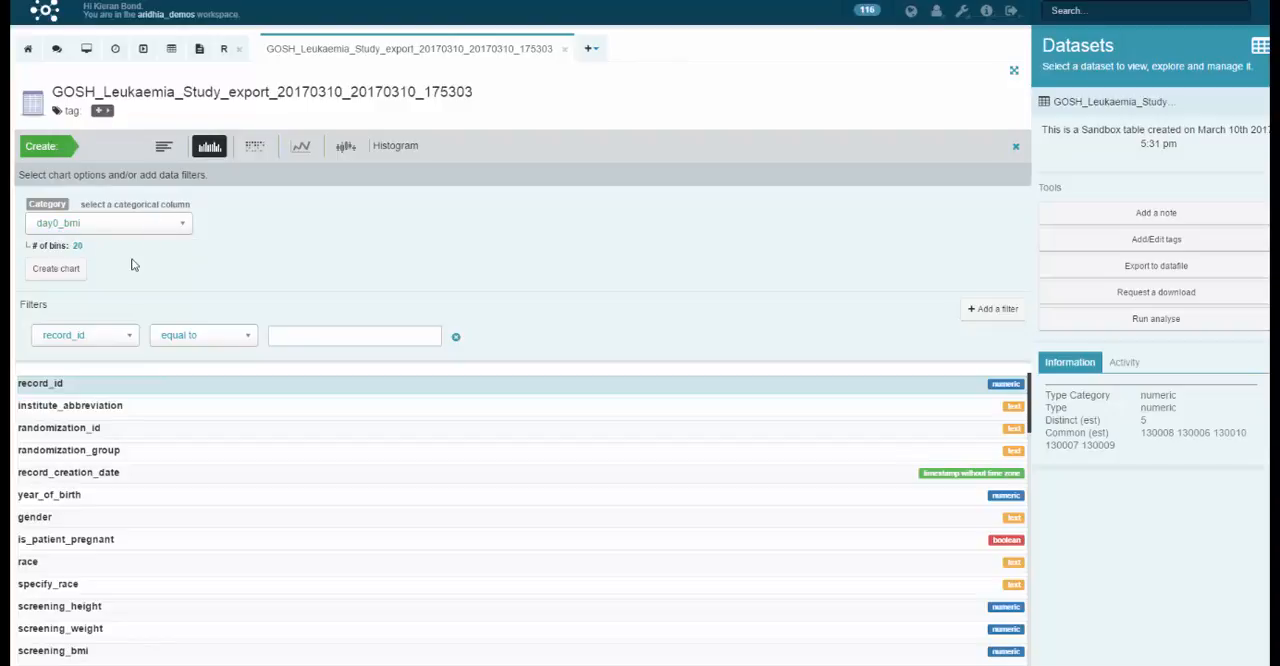
left_click(68, 280)
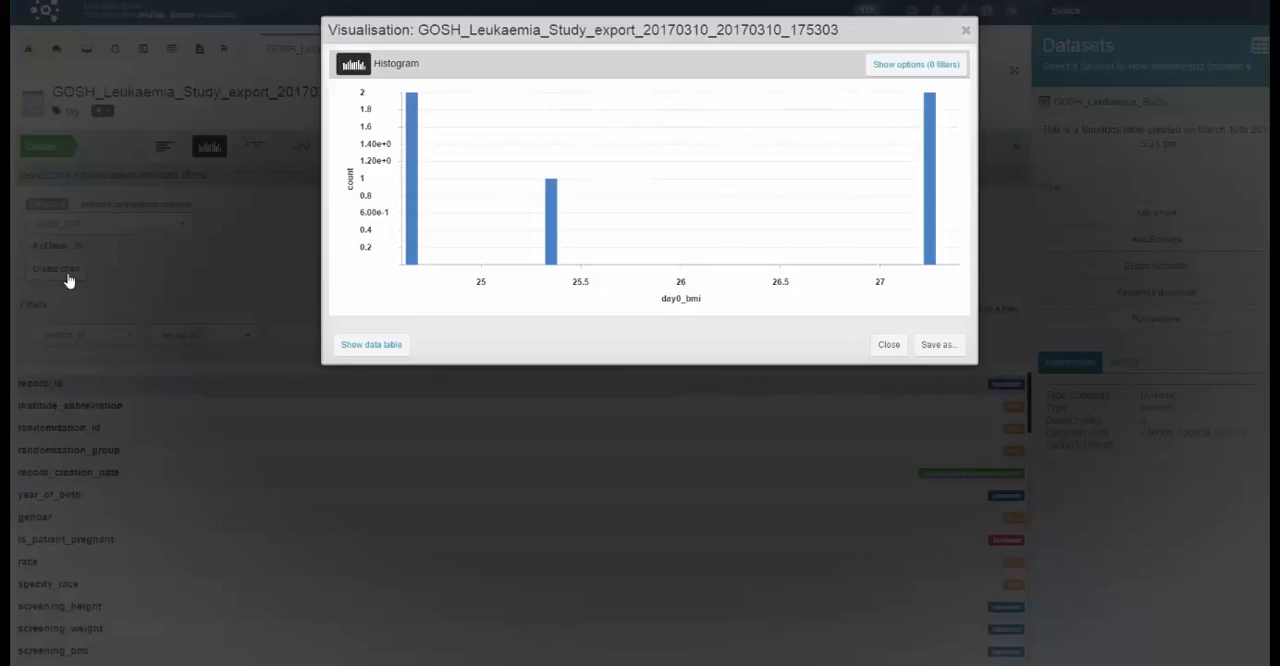